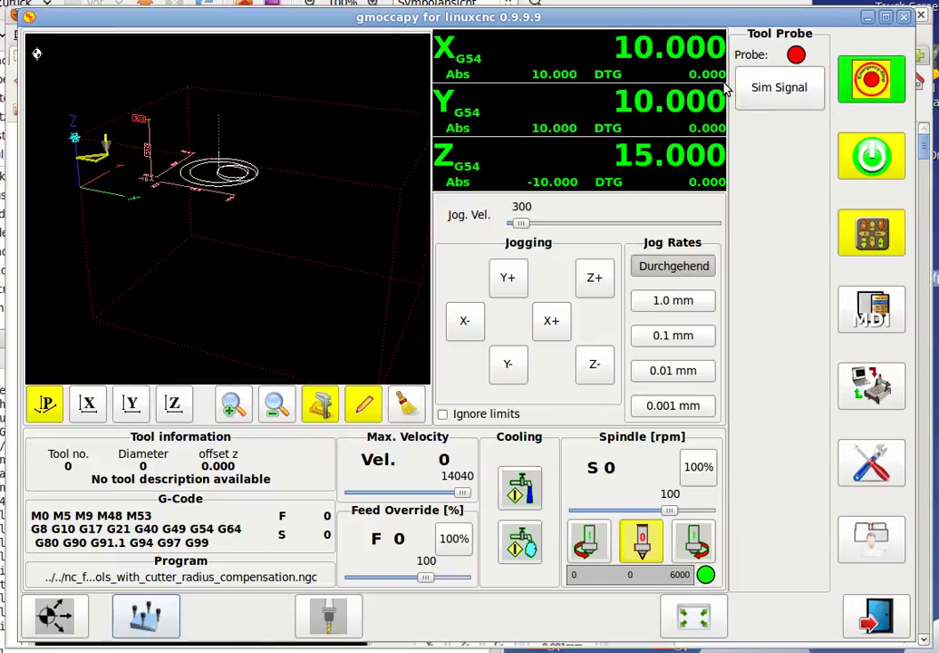
- In the Firefox wiki, jump to '5. Auto Tool Measurement' and bring its block-height sketch into view
key("alt+Tab")
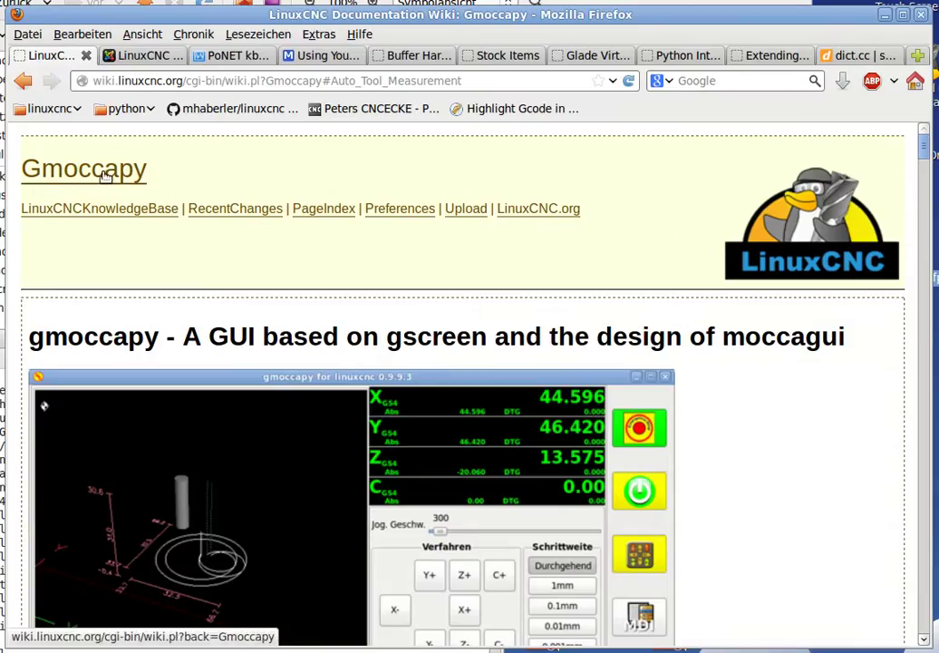
scroll(251, 260, "down", 8)
scroll(251, 260, "down", 8)
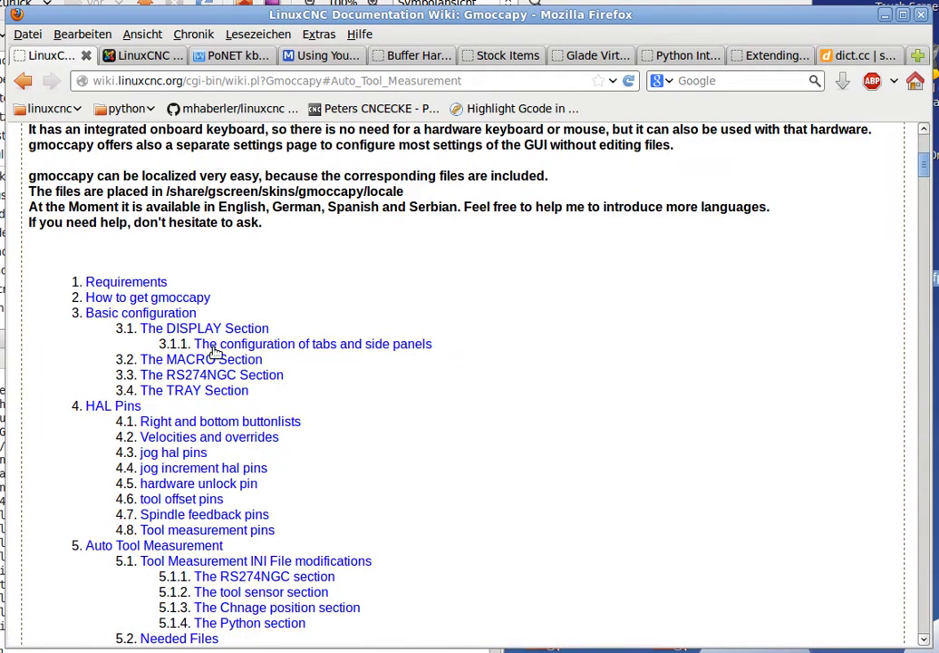
left_click(146, 547)
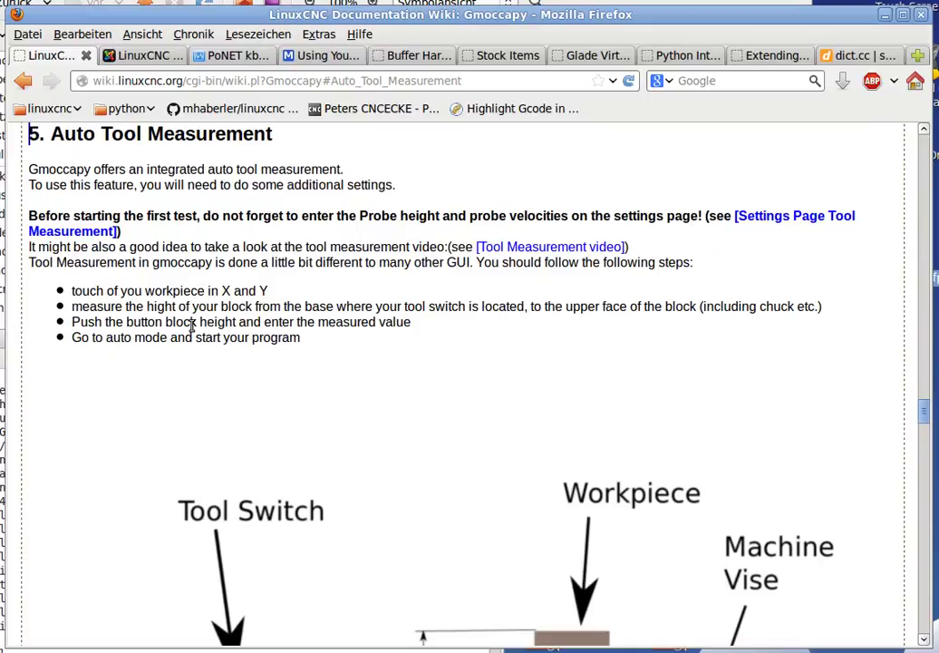
scroll(285, 221, "down", 5)
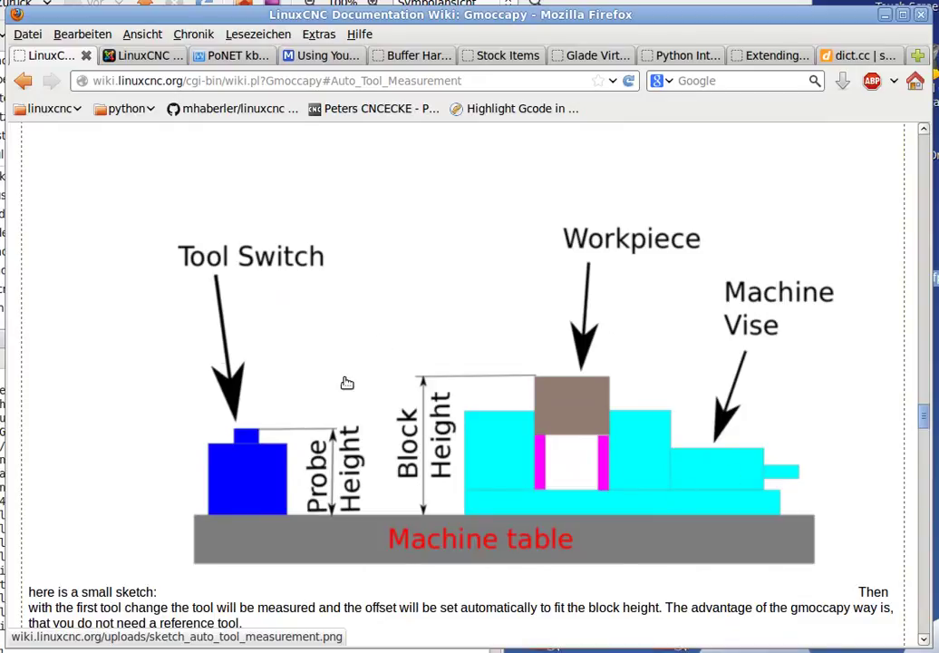
- Read the Tool Measurement INI and TOOLSENSOR settings, then return to gmoccapy
scroll(347, 383, "down", 8)
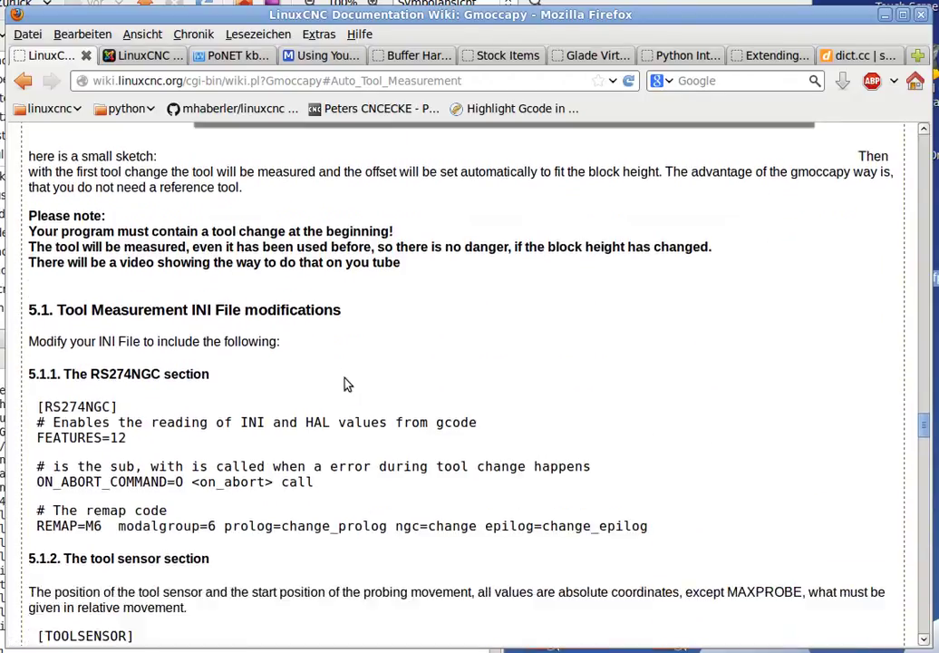
scroll(348, 383, "down", 4)
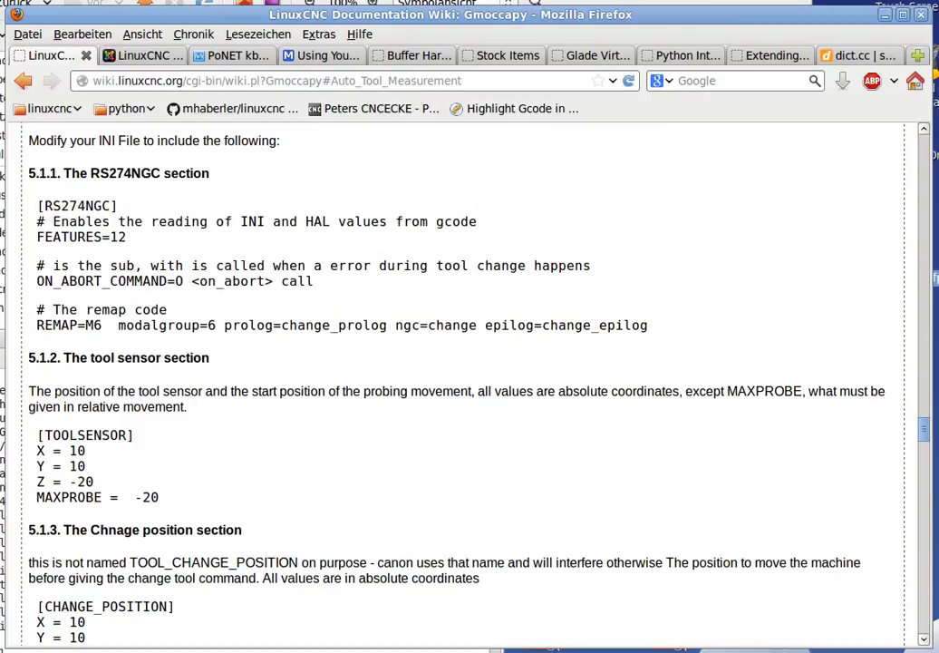
key("alt+Tab")
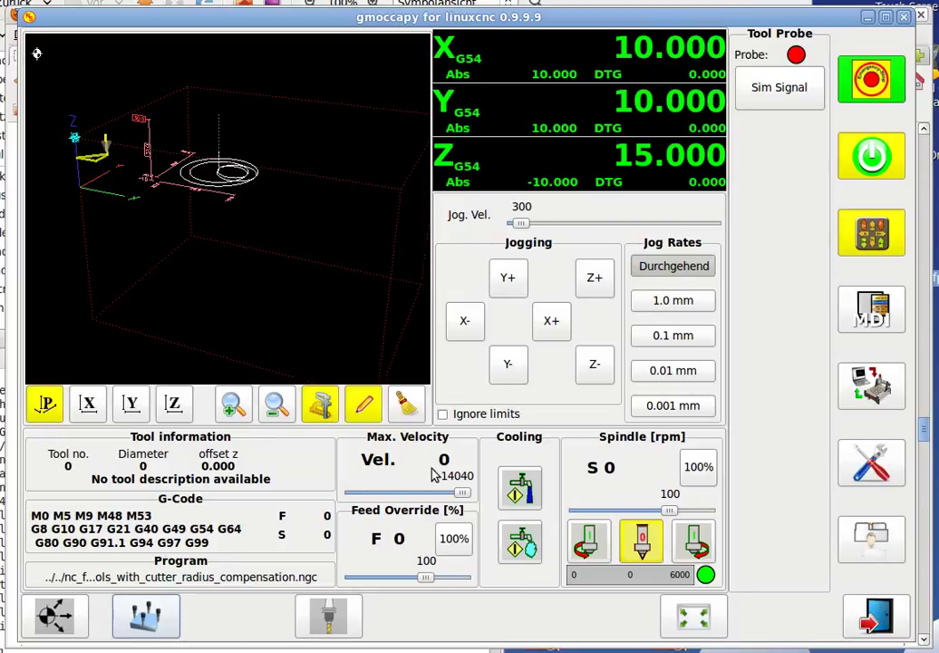
- Jog the machine X+ and Y+ at a raised jog speed to X 34.338, Y 27.166
left_click(145, 615)
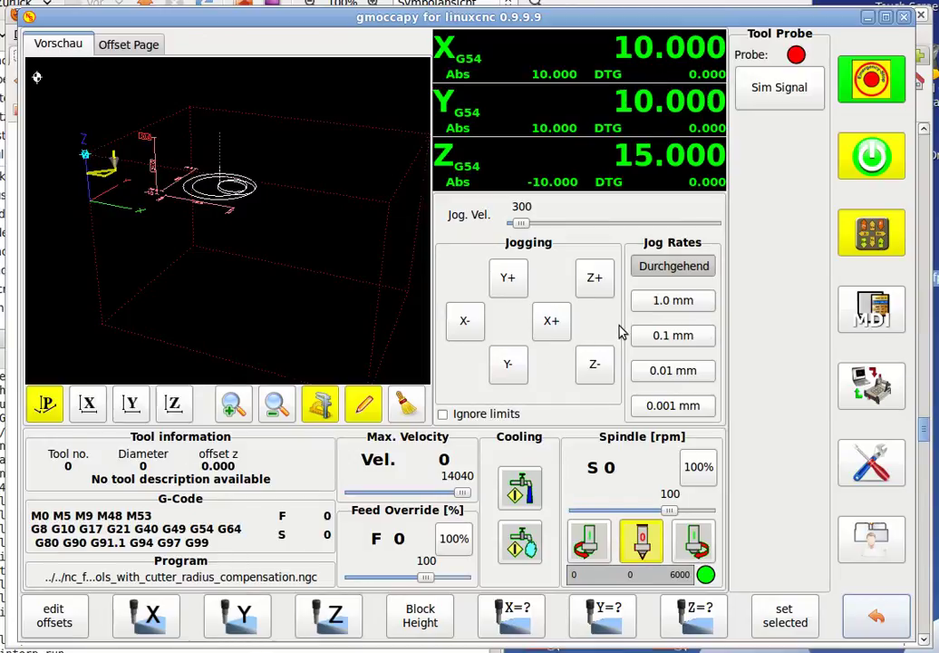
left_click(551, 322)
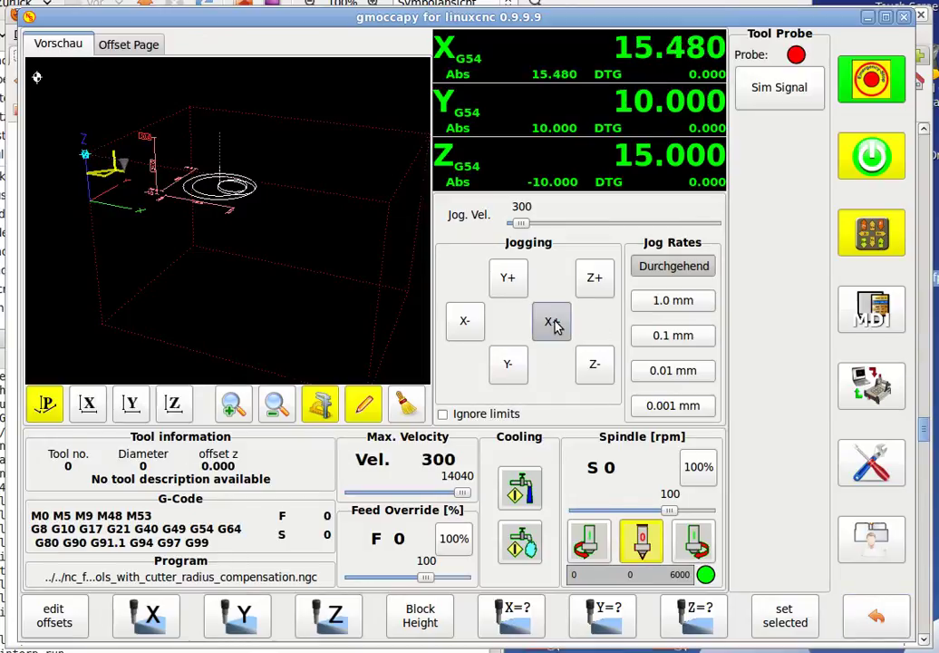
left_click_drag(520, 223, 568, 224)
left_click(550, 320)
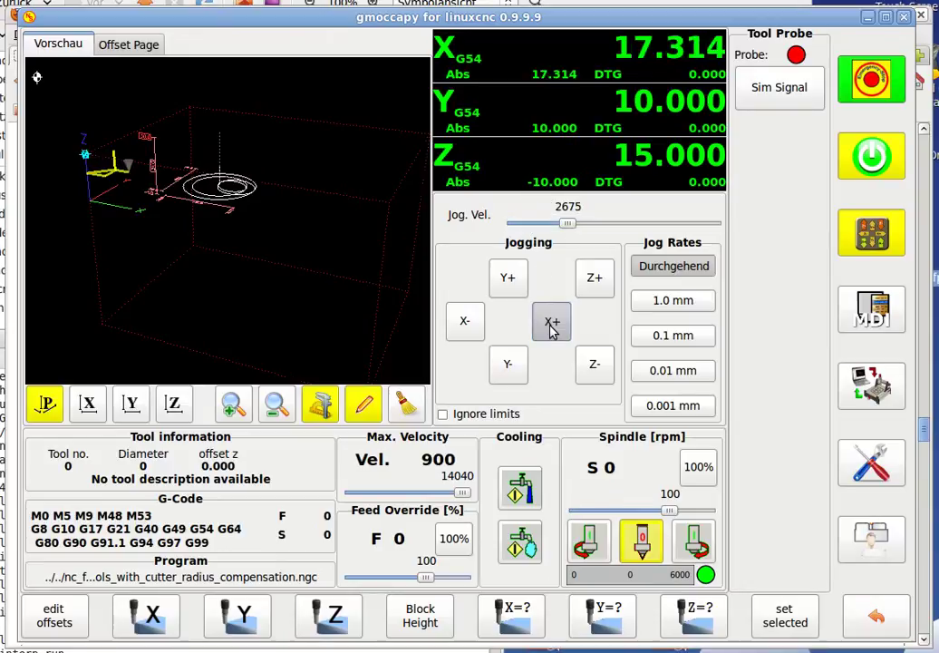
left_click(508, 277)
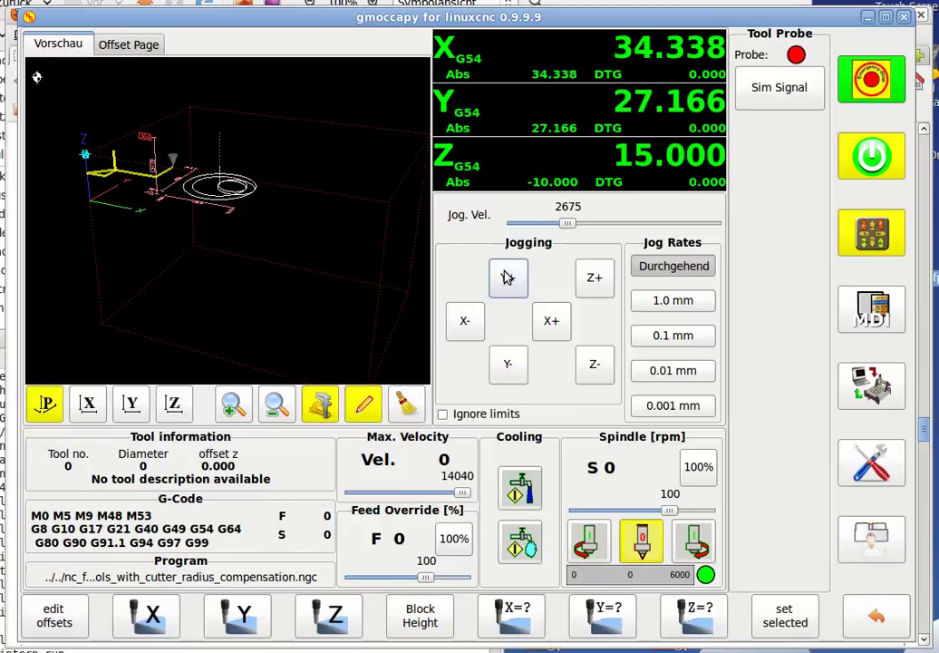
- Touch off X and Y so both G54 positions read 0.000
left_click(148, 617)
left_click(245, 619)
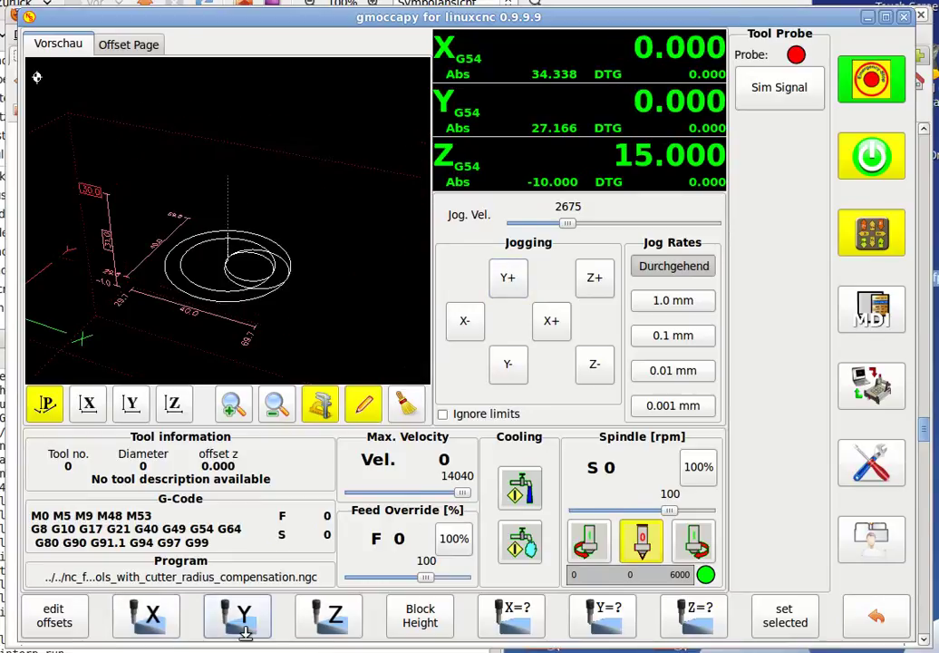
left_click_drag(213, 314, 216, 315)
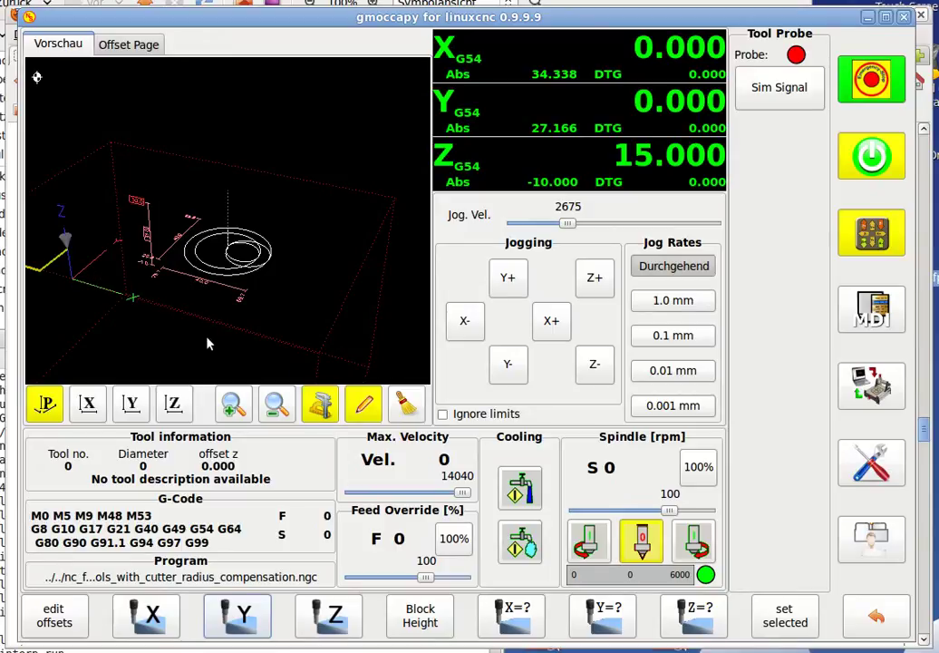
- Enter a block height of 53.58 on the keypad so Z G54 reads 36.420
left_click(428, 624)
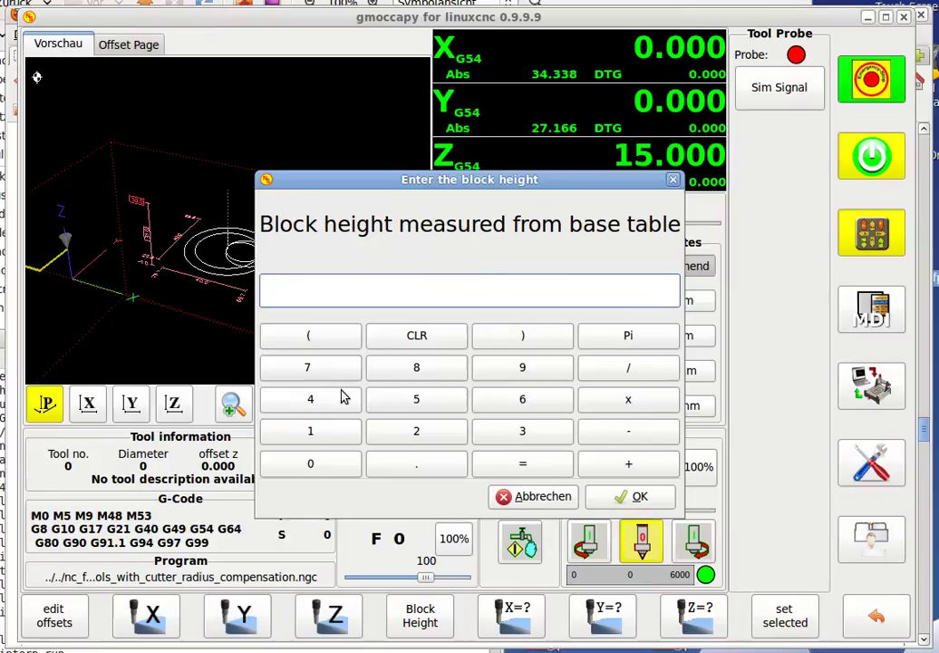
left_click(433, 397)
left_click(522, 433)
left_click(424, 465)
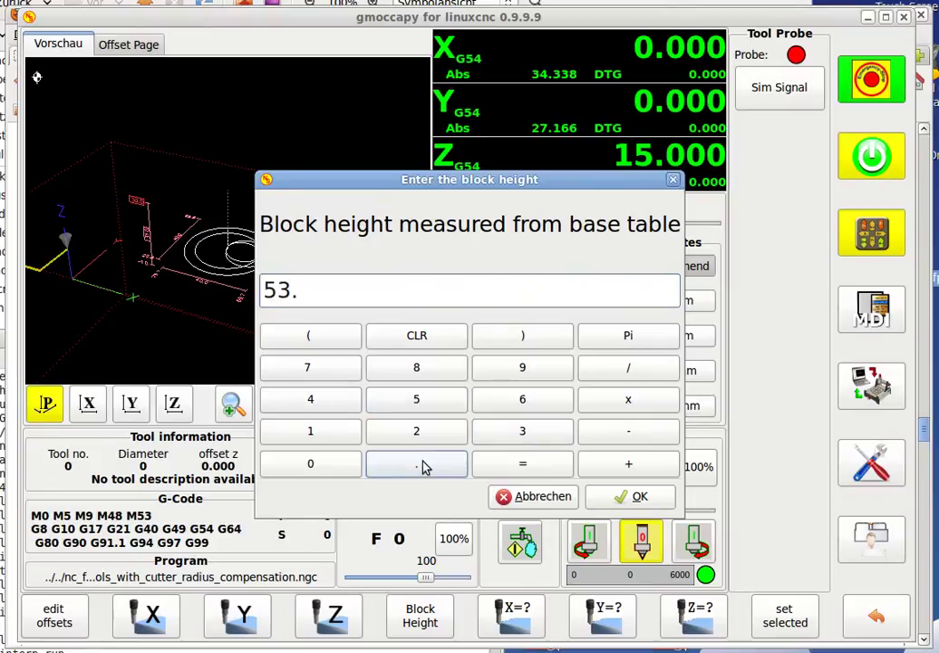
left_click(415, 396)
left_click(417, 372)
left_click(624, 497)
left_click_drag(253, 265, 207, 275)
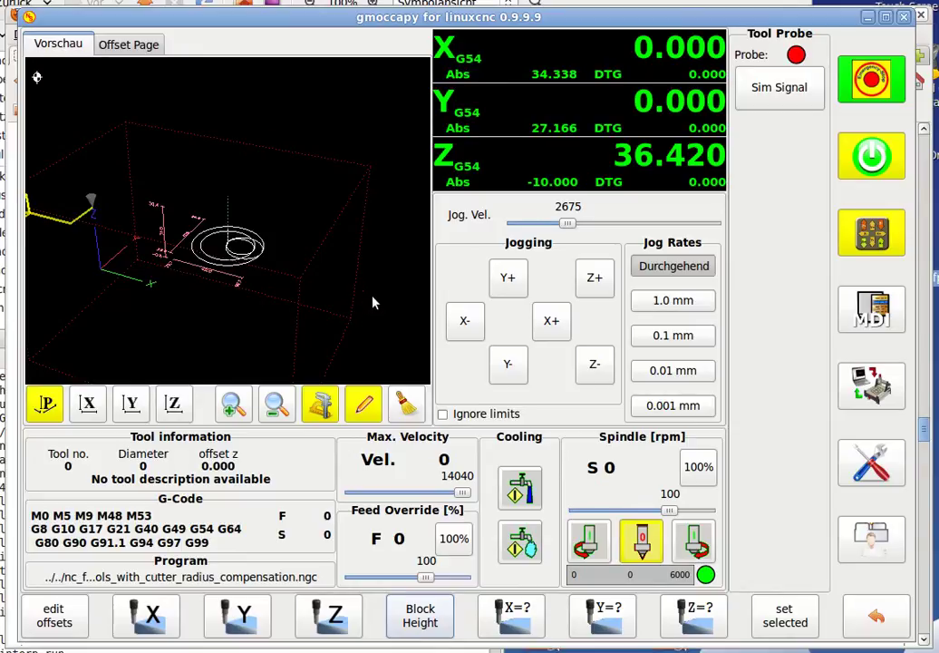
- Review the program in Auto, then pick tool 2 (25 mm cutter) in the tool table and change to it
left_click(868, 388)
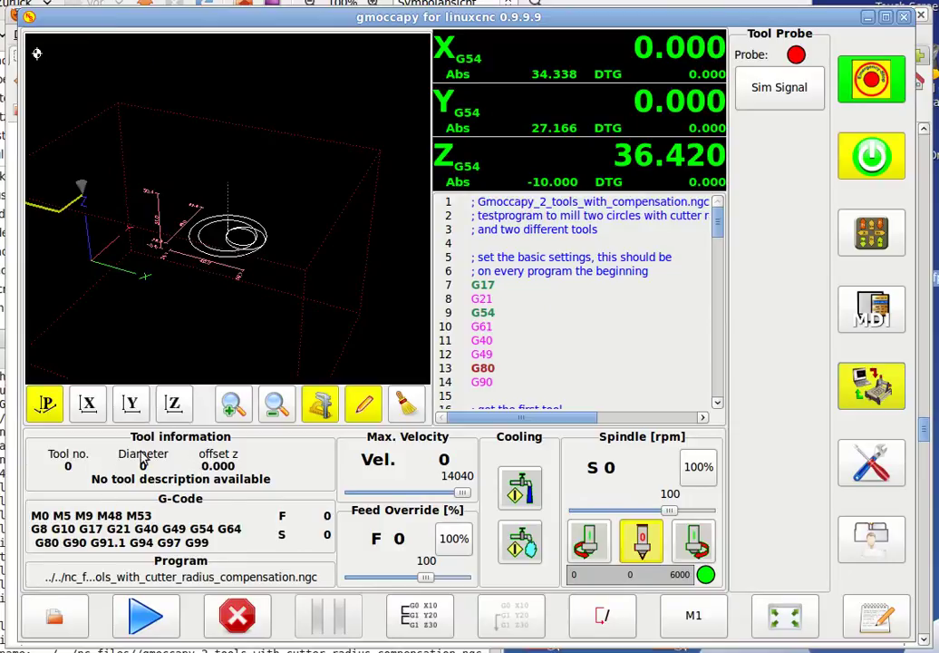
left_click(871, 235)
left_click(324, 613)
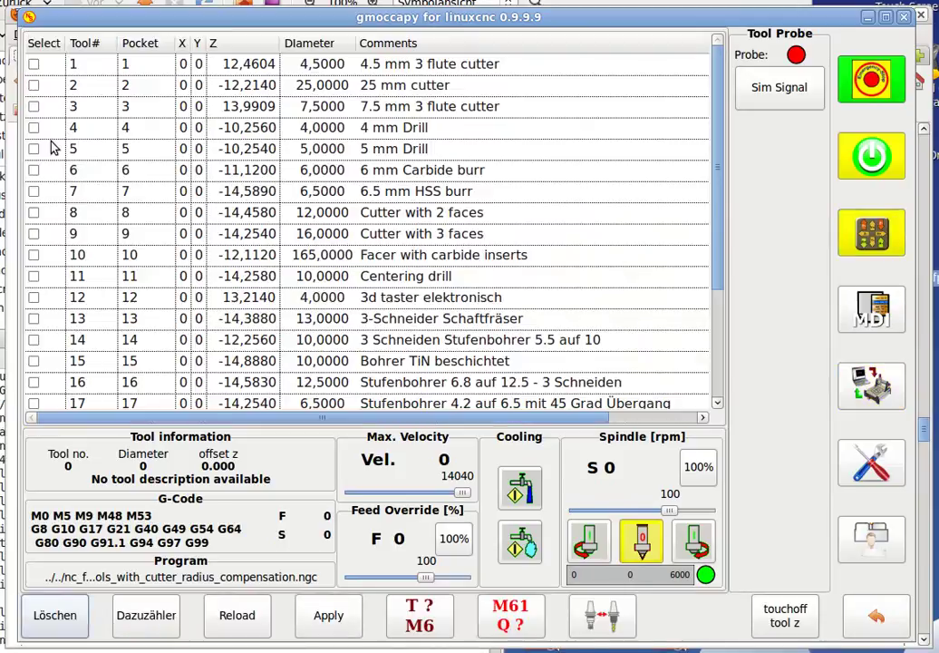
left_click(34, 84)
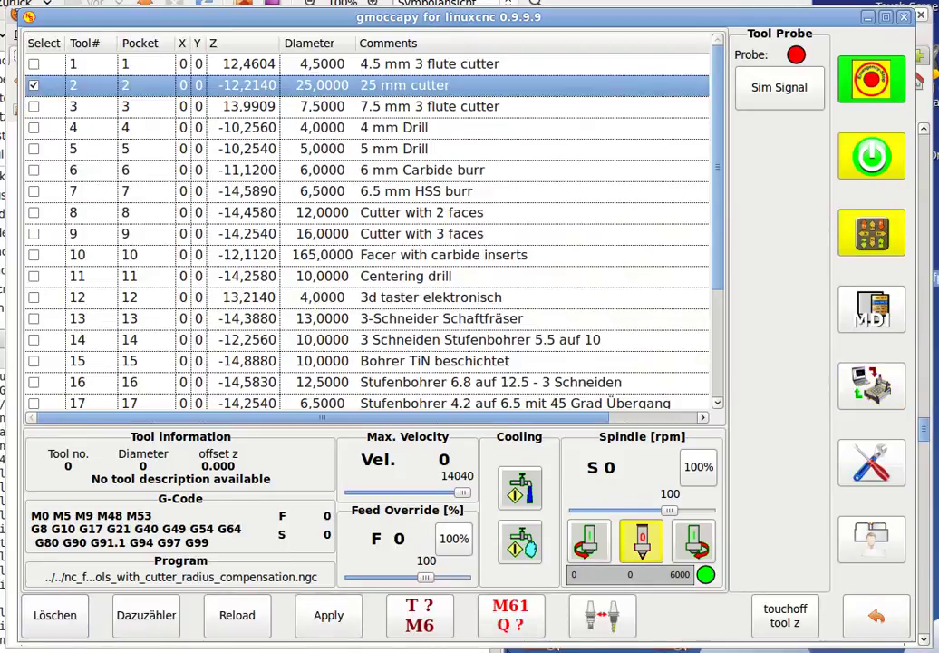
left_click(599, 617)
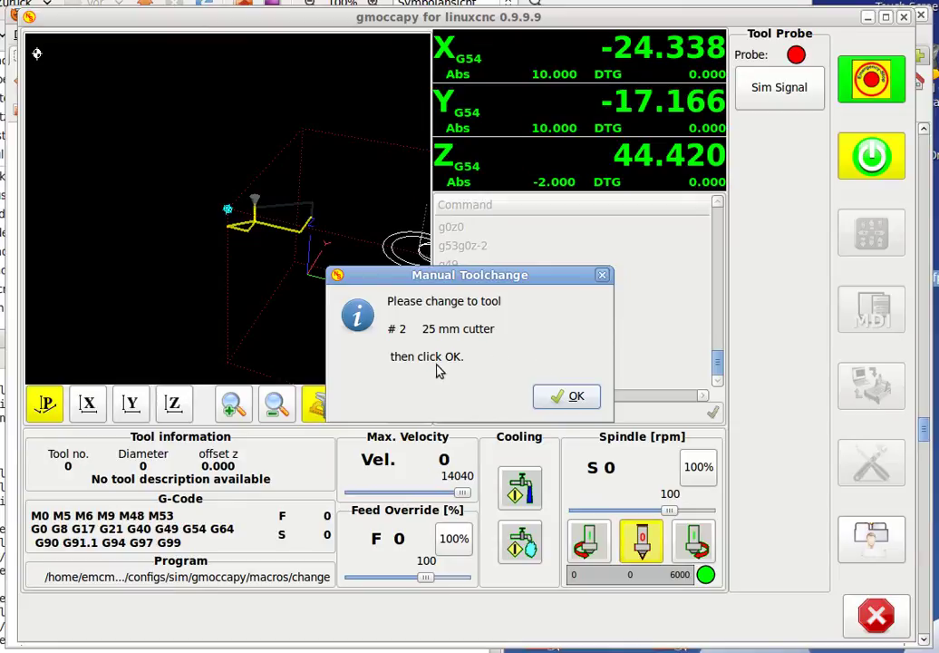
- Confirm tool 2 is inserted and trip the simulated probe, giving a 36.422 Z offset
left_click(566, 397)
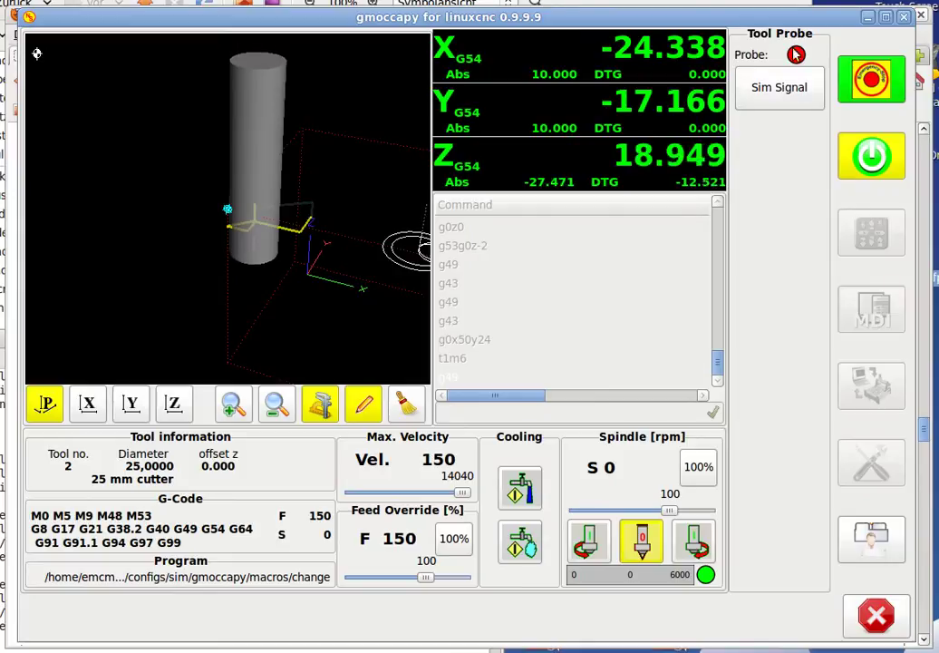
left_click(791, 93)
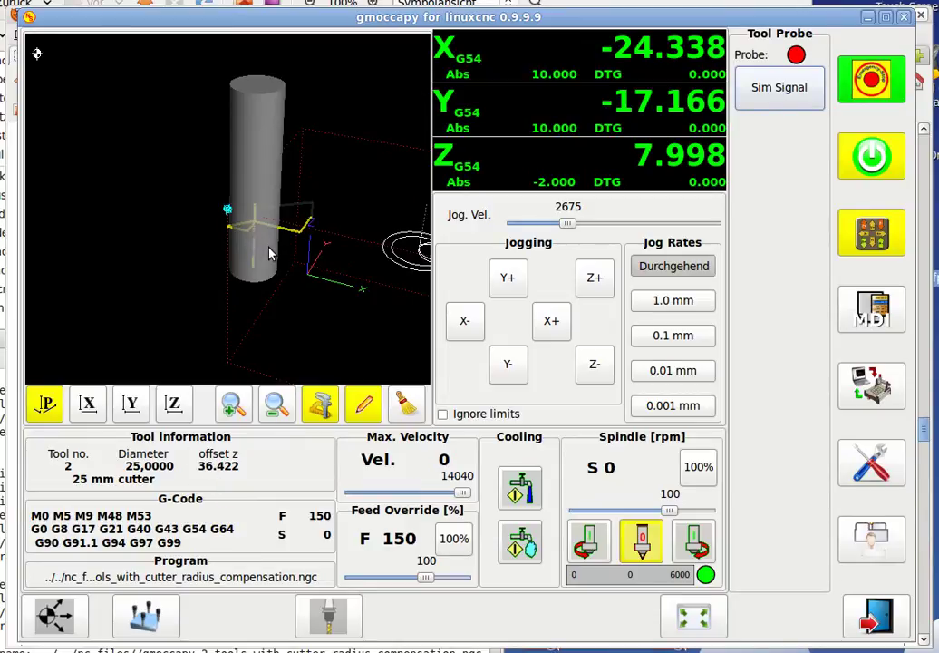
- Run the program, confirm tool 3 (7.5 mm 3 flute cutter) is loaded and trip its probe
left_click(873, 385)
left_click(154, 623)
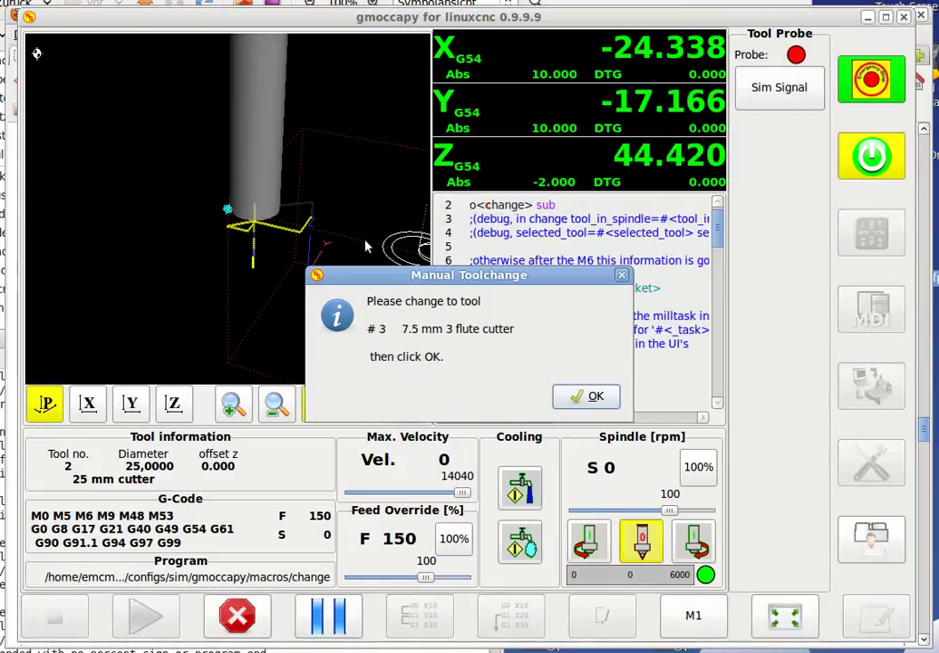
left_click_drag(398, 276, 169, 244)
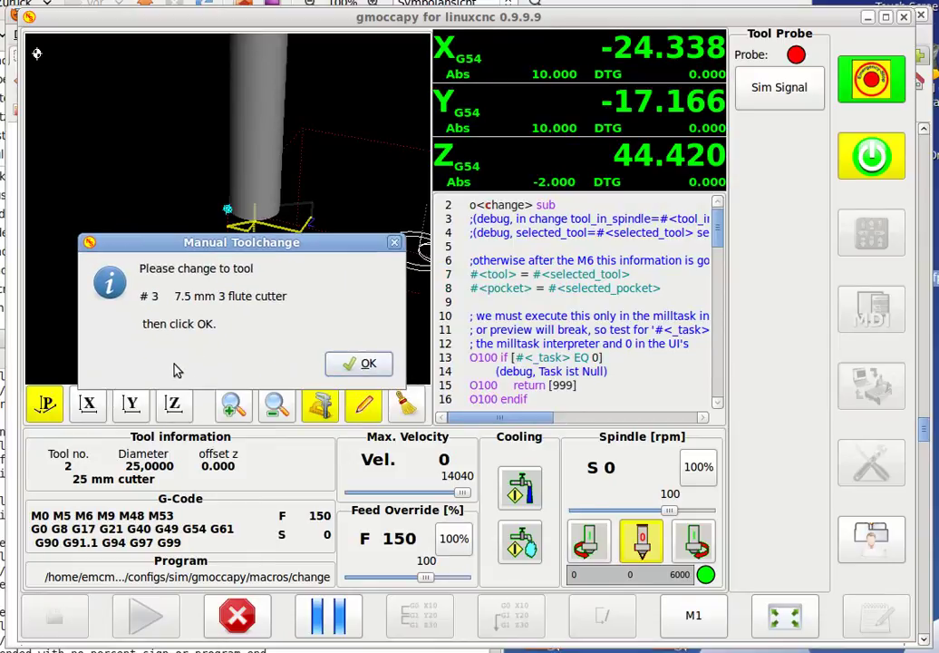
left_click(358, 363)
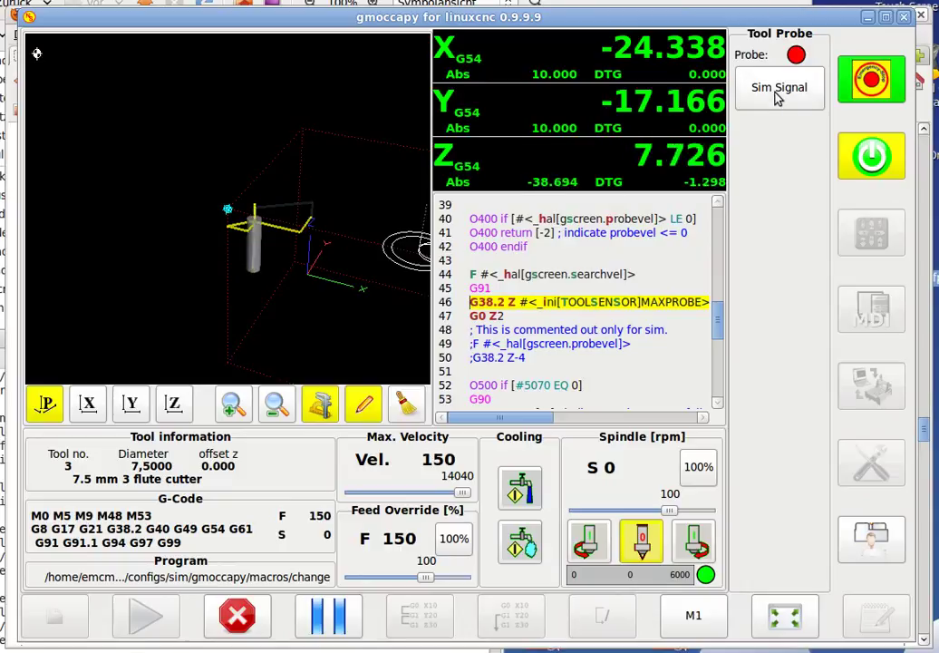
left_click(777, 98)
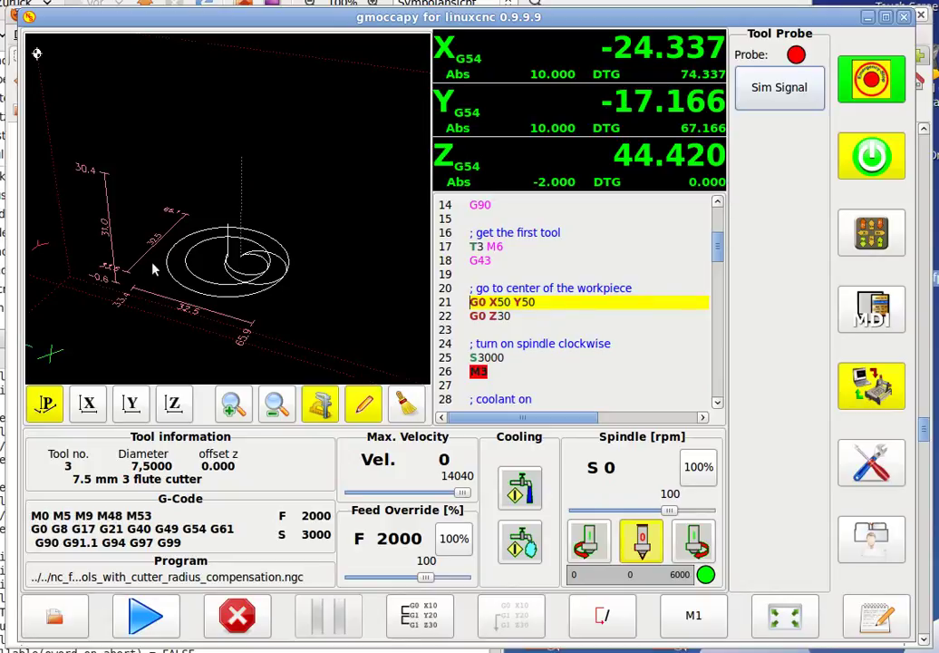
- In Manual mode, touch off Z with a 25 mm block height so Z G54 reads 73.000
mouse_move(155, 269)
left_mouse_down()
mouse_move(184, 237)
mouse_move(149, 268)
left_mouse_up()
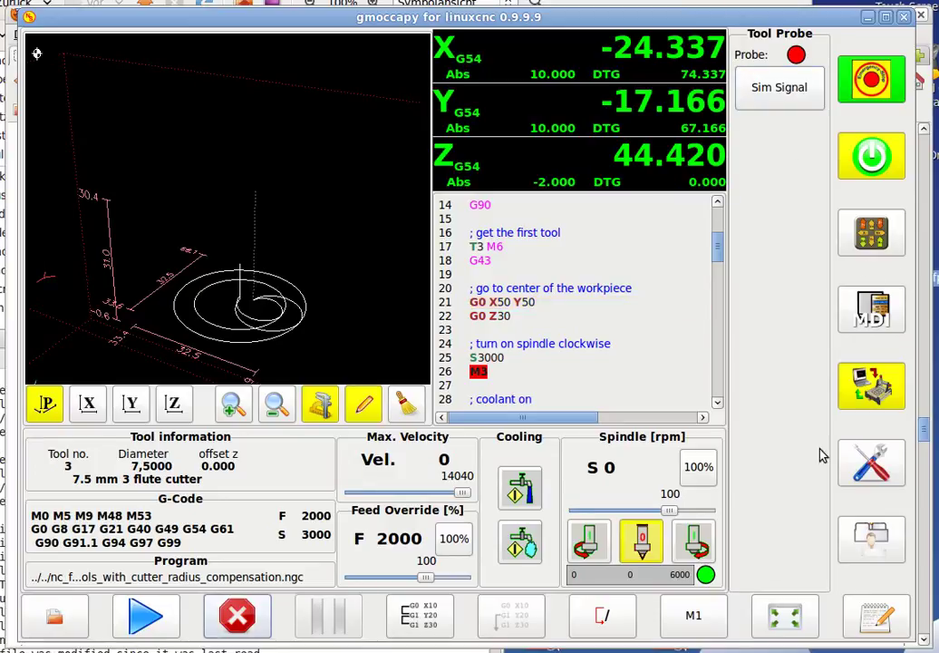
left_click(869, 308)
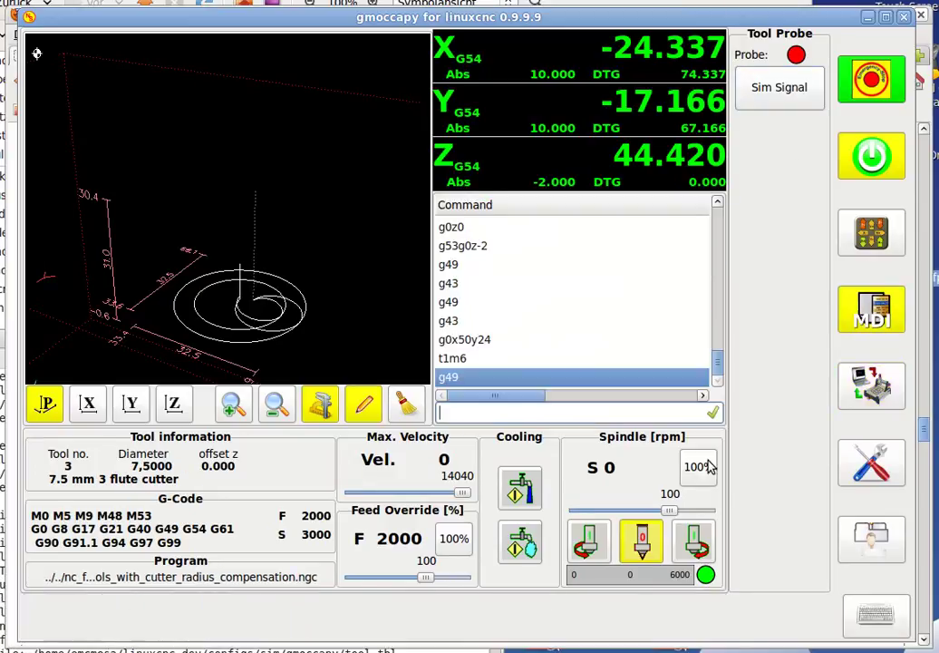
left_click(870, 240)
left_click(154, 626)
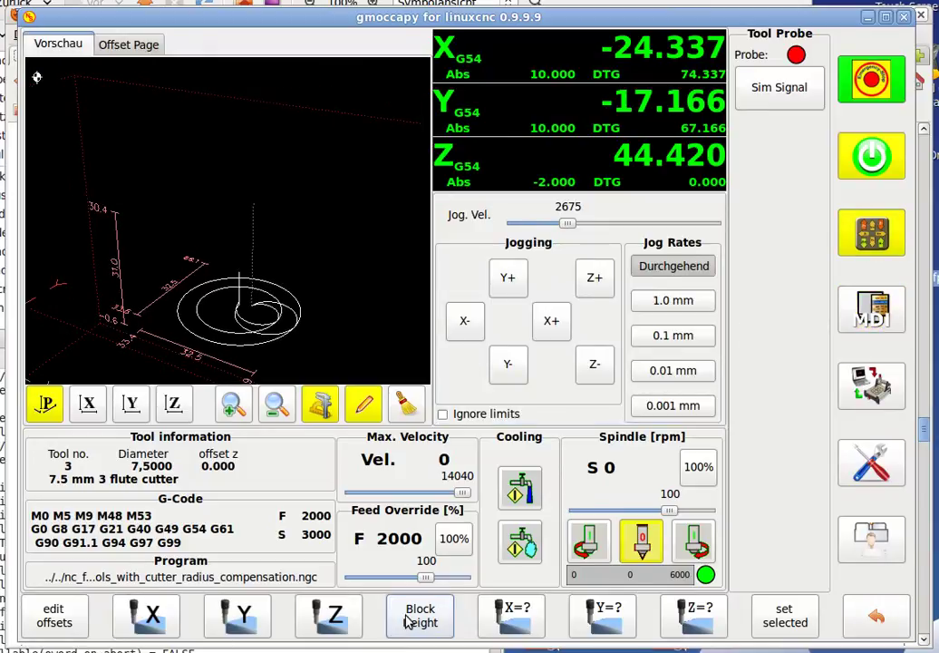
left_click(438, 615)
left_click(417, 432)
left_click(419, 398)
left_click(630, 498)
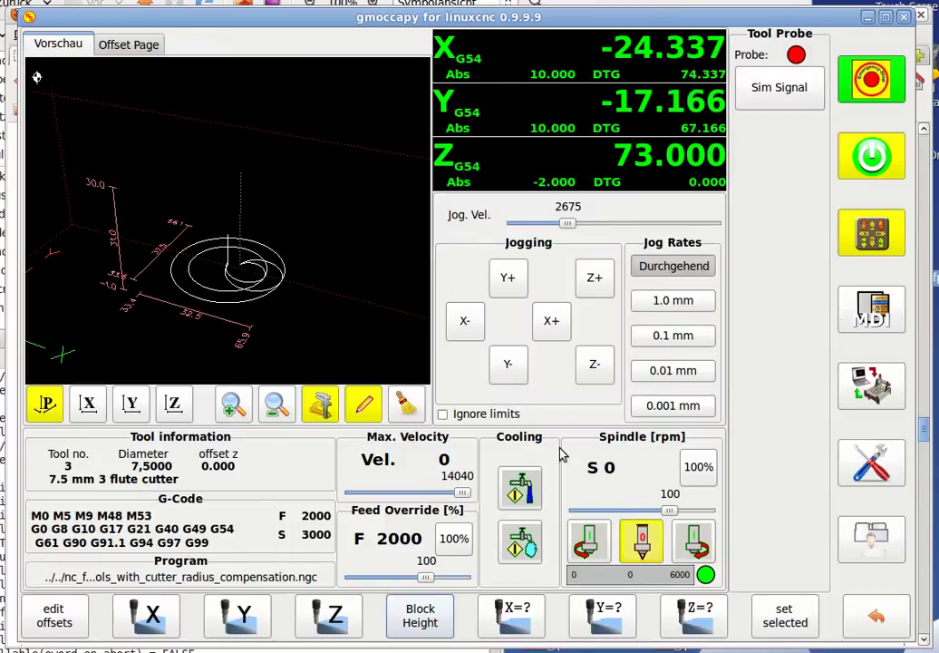
- Rerun the program in Auto and trip the simulated probe for tool 3
left_click(872, 385)
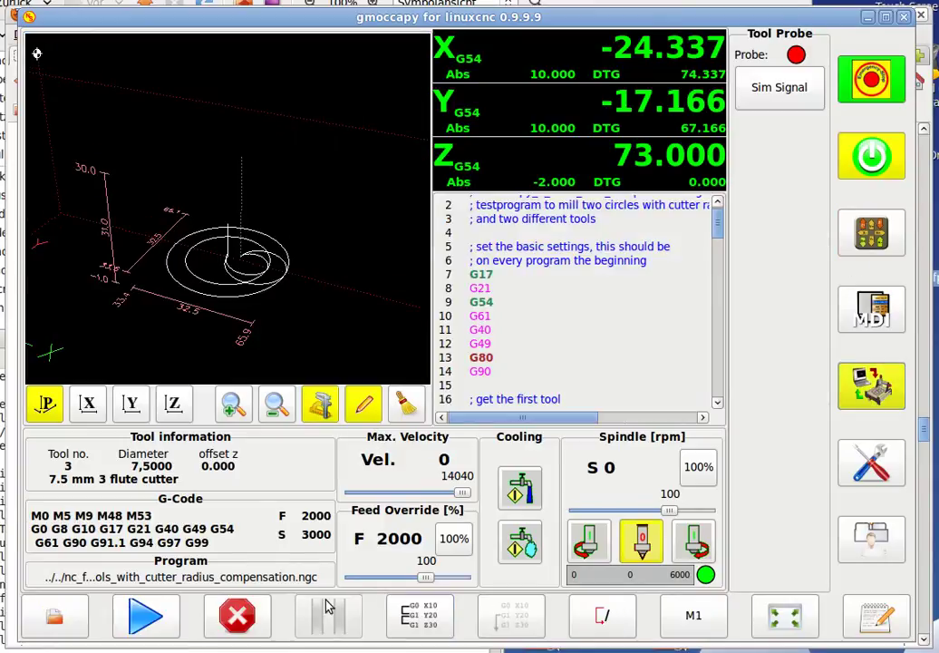
left_click(145, 616)
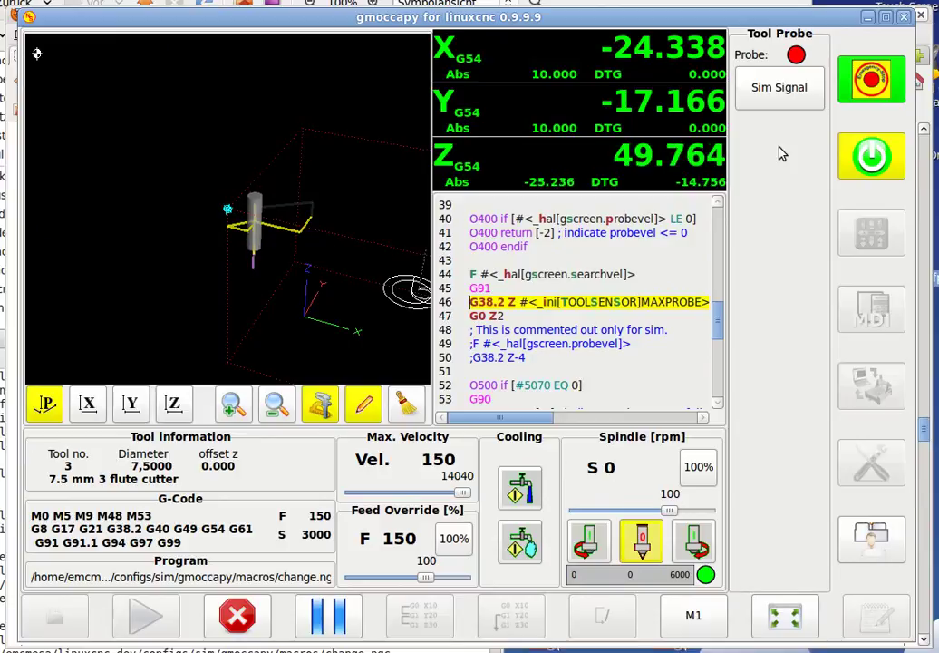
left_click(785, 91)
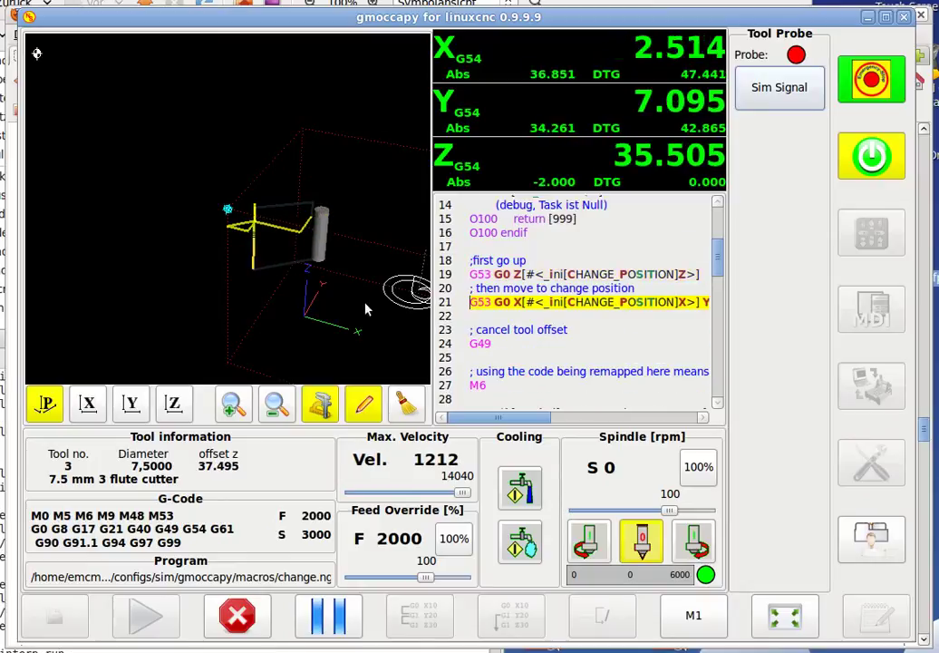
- Rotate and zoom the 3-D preview, then expand it to fill the window
left_click_drag(398, 281, 298, 251)
scroll(218, 212, "up", 3)
left_click(782, 628)
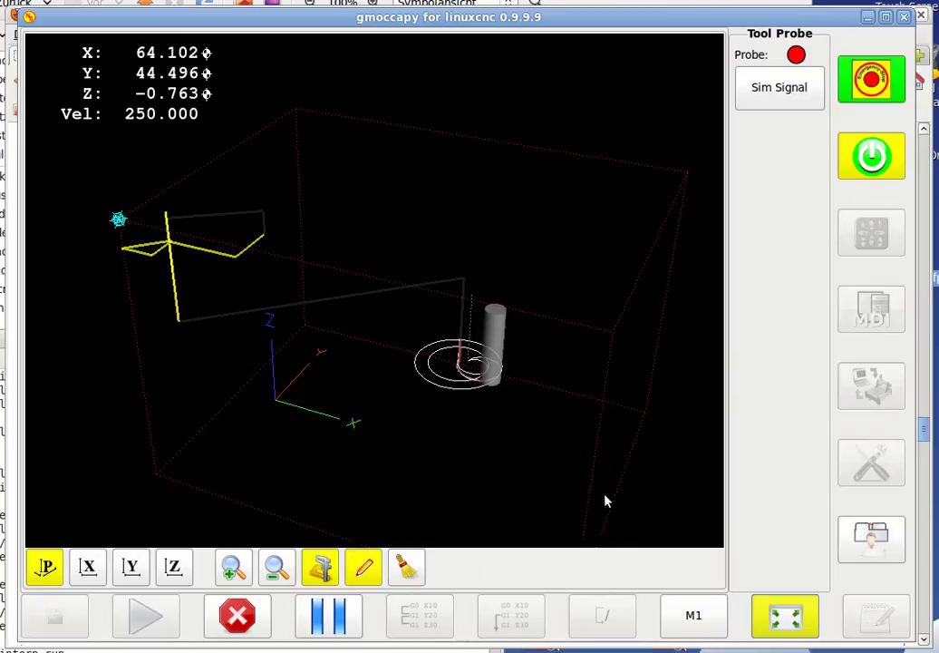
- Return the 3-D preview to normal size while the program reaches the tool 1 (4.5 mm 3 flute) change
left_click(785, 615)
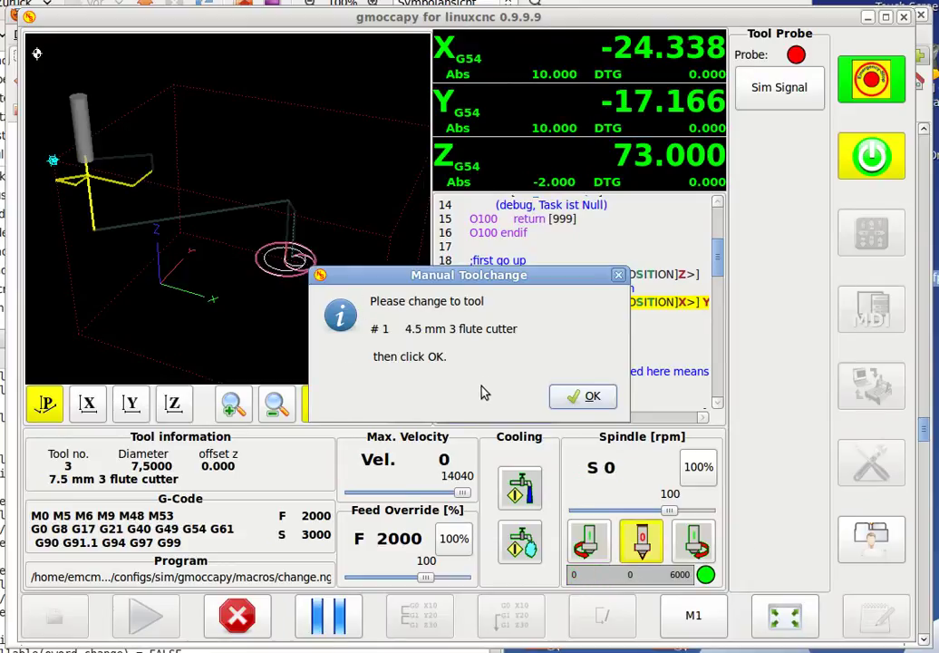
- Confirm tool 1 is loaded, trigger the simulated probe to measure it, and zoom out the preview
left_click(588, 398)
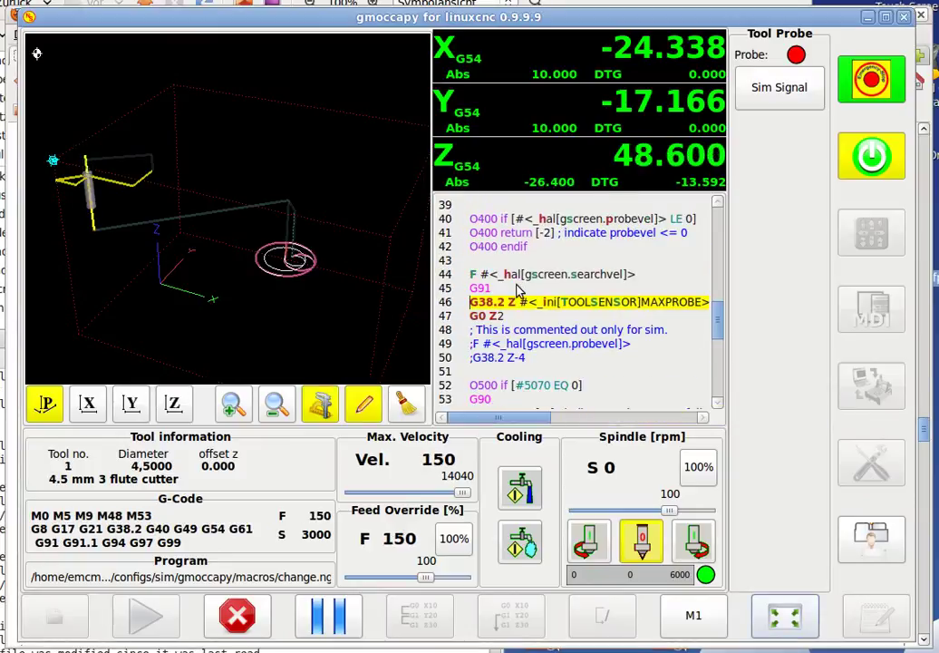
left_click(781, 88)
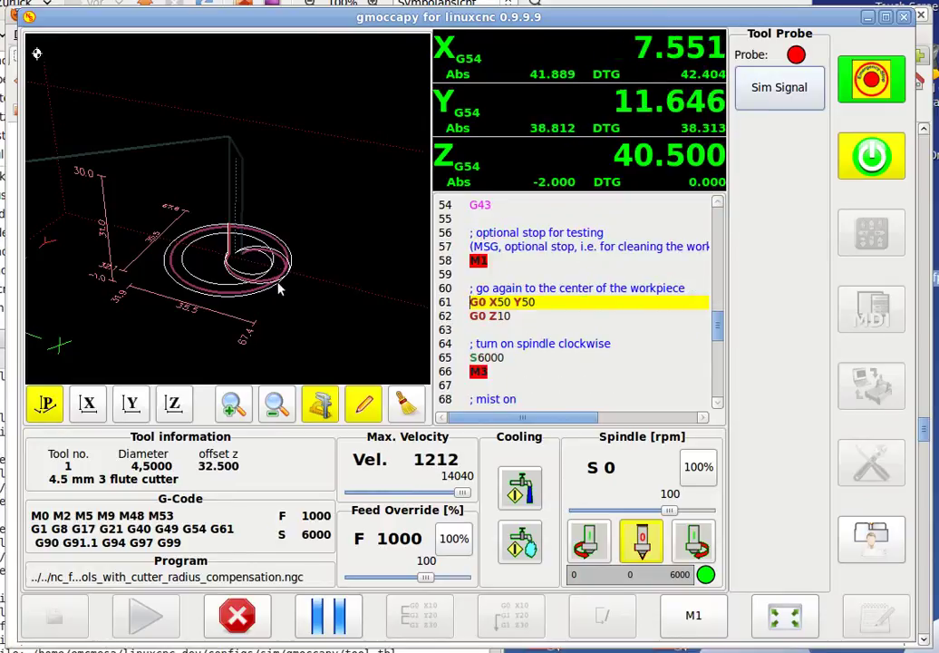
scroll(270, 292, "down", 5)
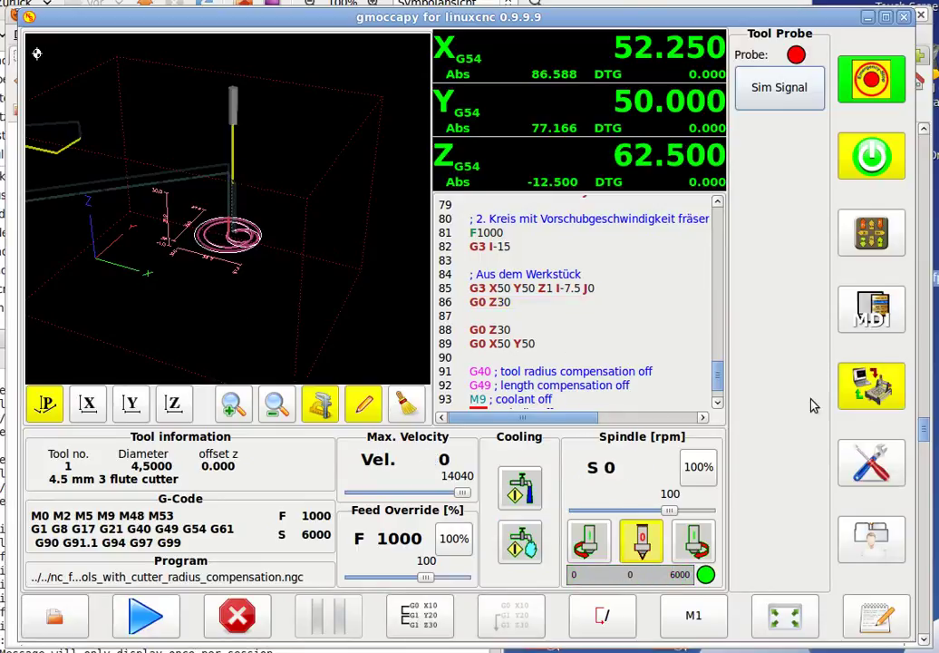
- Show the Advanced Settings tool measurement panel: probe height 32,429, velocities 150 and 25
left_click(871, 462)
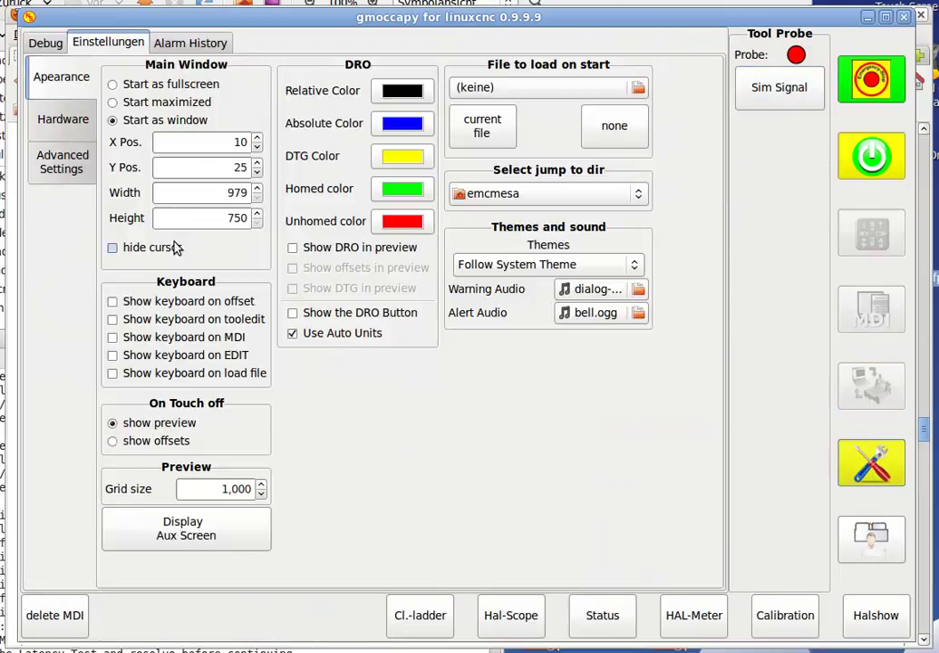
left_click(63, 163)
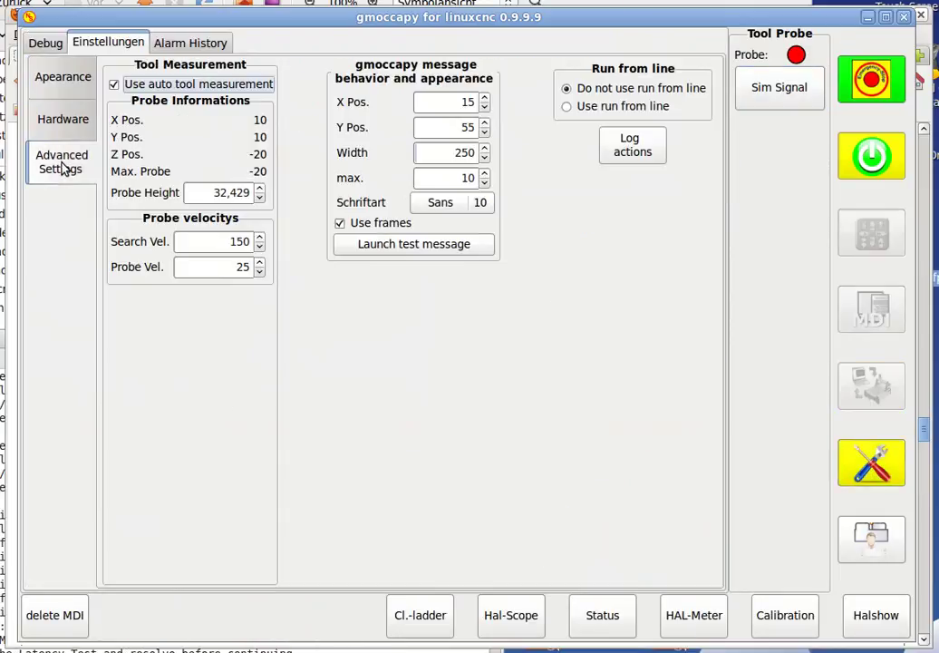